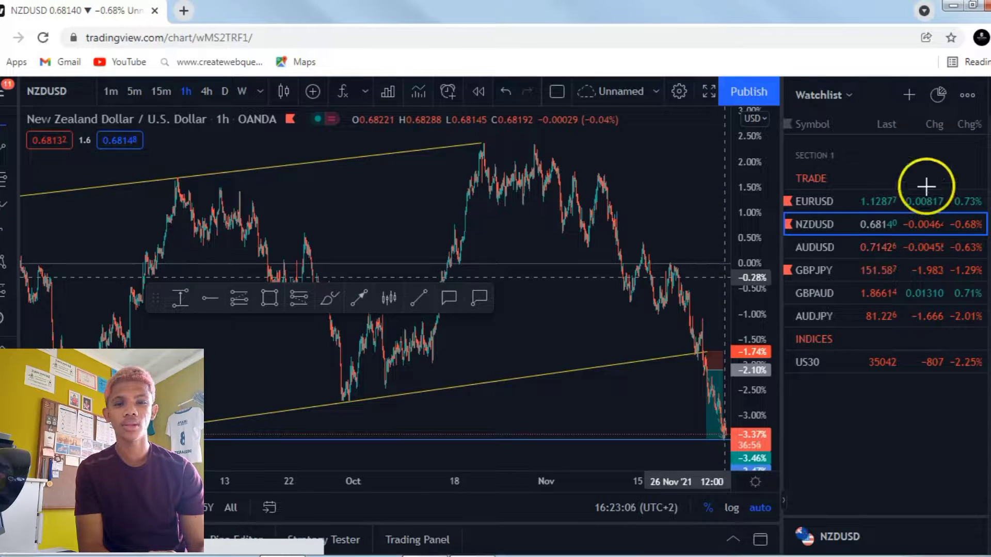
# Hide the watchlist and move the floating drawing toolbar to just below the NZDUSD chart's time axis.
pyautogui.click(768, 195)
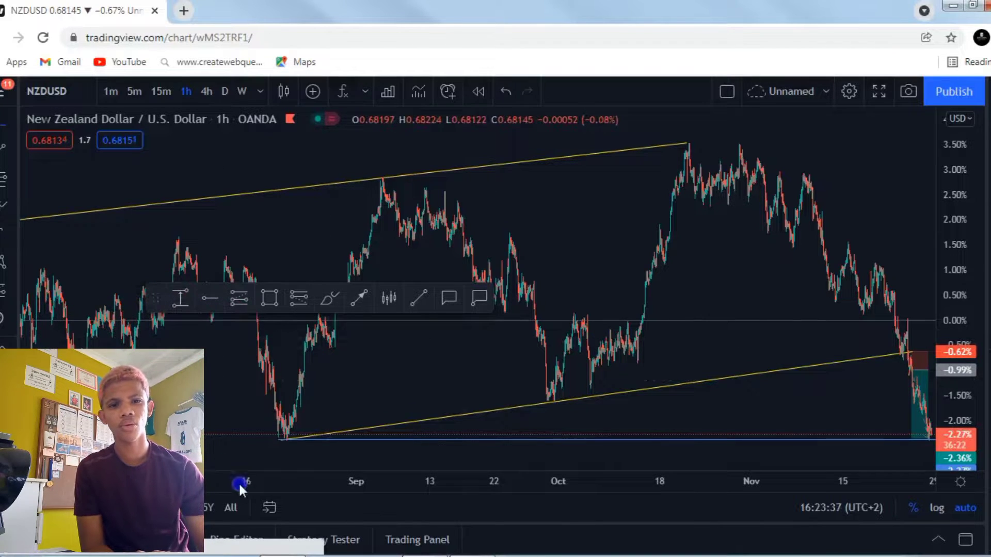
pyautogui.moveTo(155, 298)
pyautogui.mouseDown()
pyautogui.moveTo(196, 434)
pyautogui.moveTo(284, 504)
pyautogui.mouseUp()
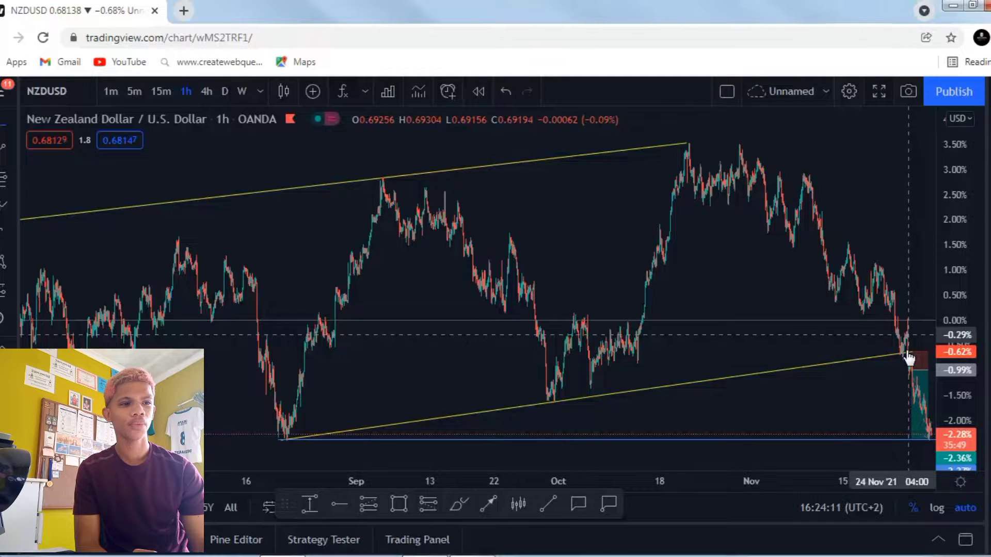
# Examine the price action around the lower yellow trendline break and the short position on the NZDUSD 1h chart.
pyautogui.scroll(1, 908, 356)
pyautogui.scroll(1, 908, 359)
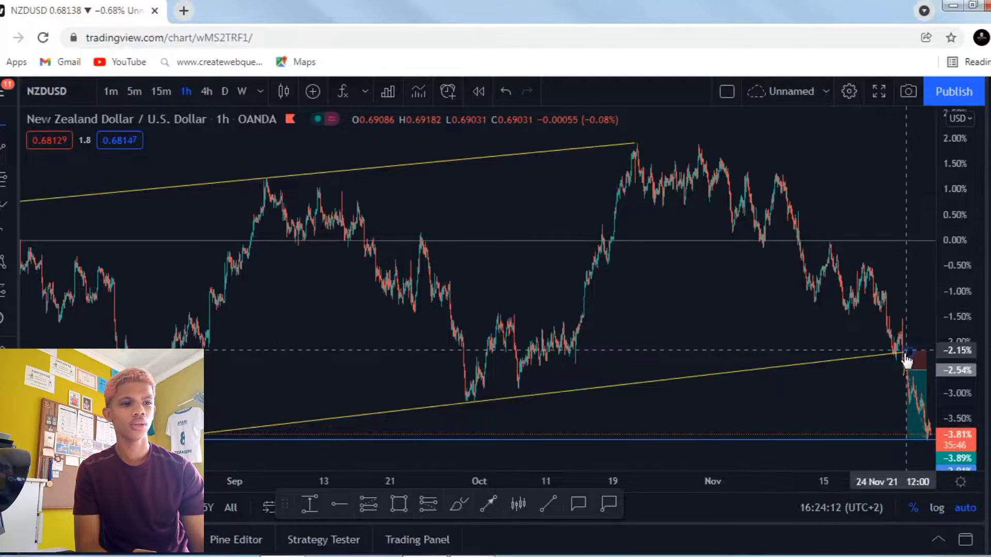
pyautogui.scroll(2, 907, 360)
pyautogui.scroll(1, 907, 361)
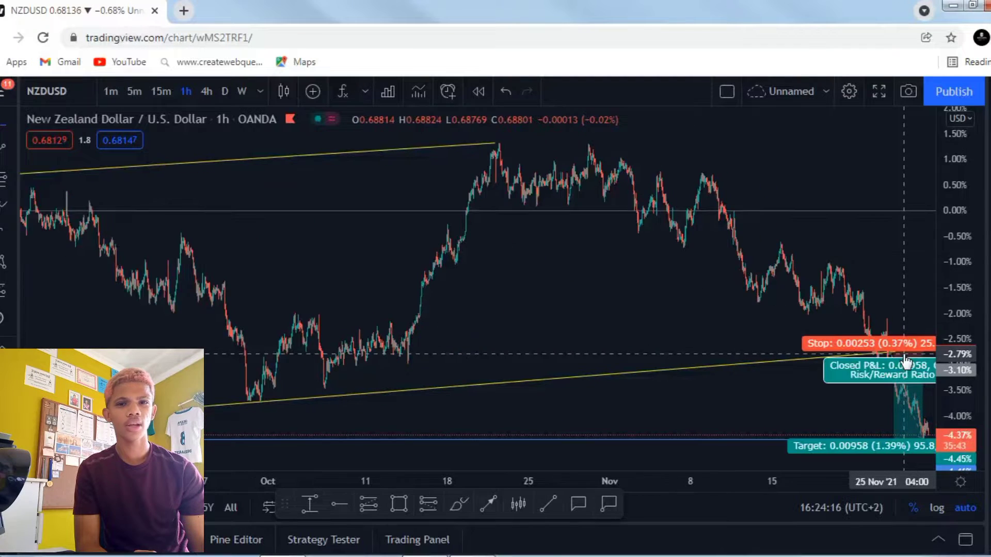
pyautogui.scroll(1, 907, 361)
pyautogui.scroll(1, 907, 364)
pyautogui.scroll(1, 959, 396)
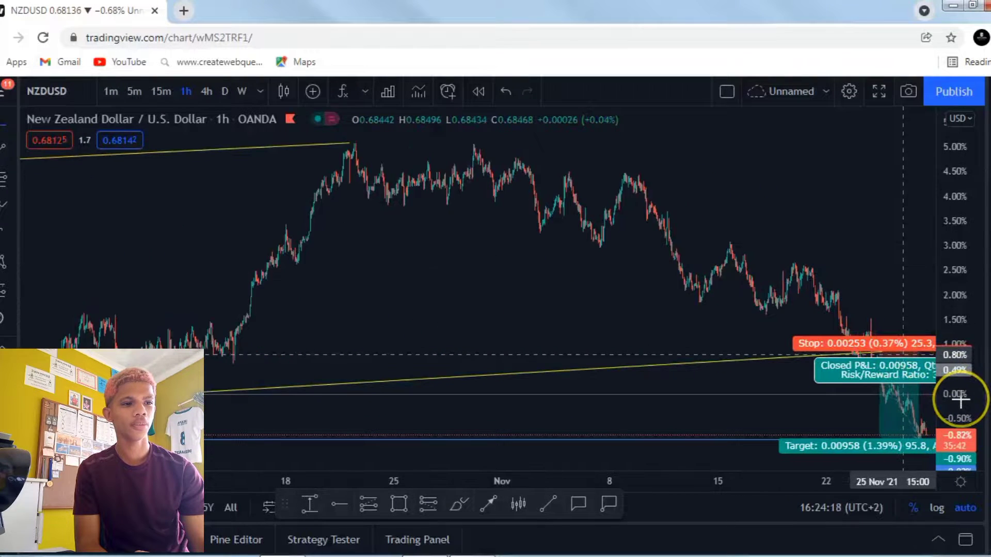
pyautogui.scroll(1, 960, 400)
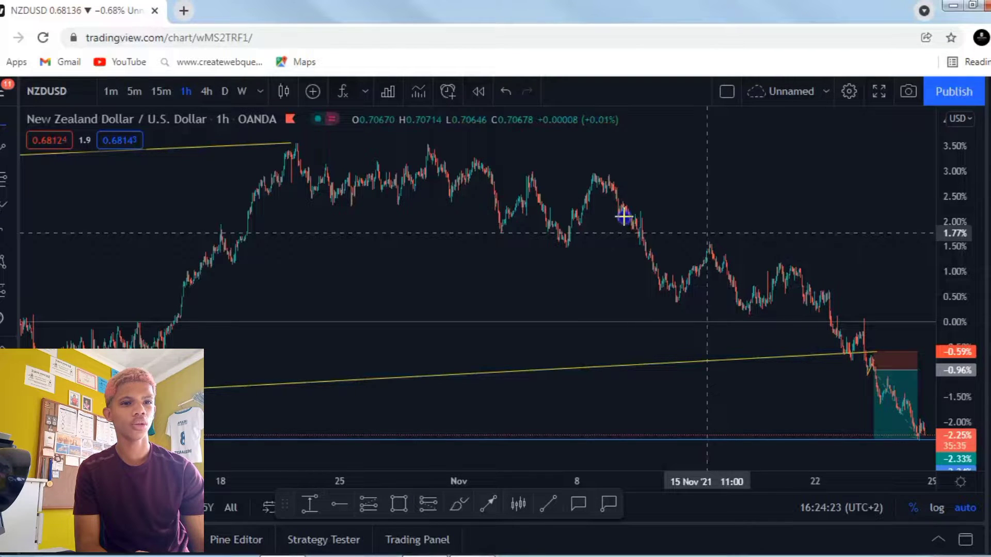
pyautogui.moveTo(611, 216); pyautogui.dragTo(540, 187)
pyautogui.moveTo(815, 330); pyautogui.dragTo(785, 303)
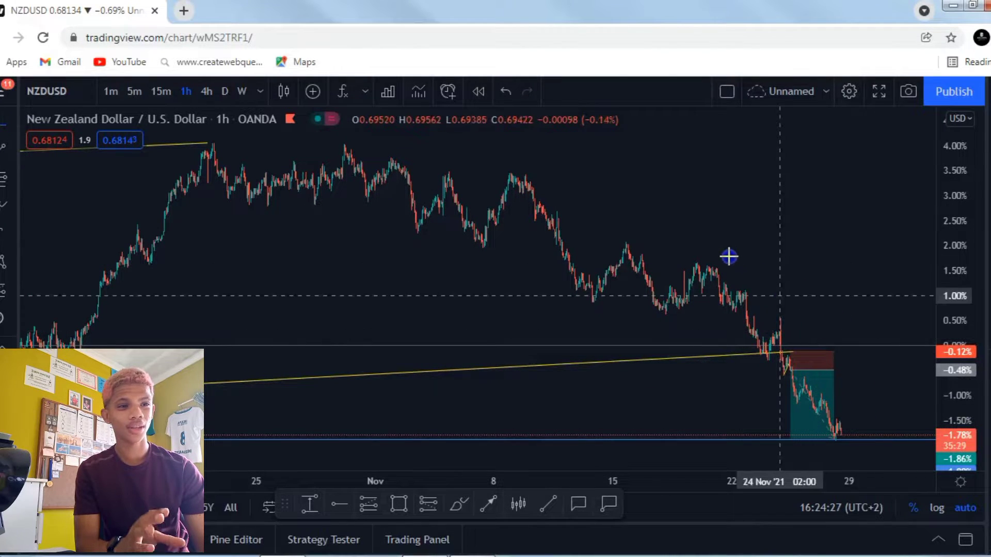
pyautogui.moveTo(701, 234); pyautogui.dragTo(670, 201)
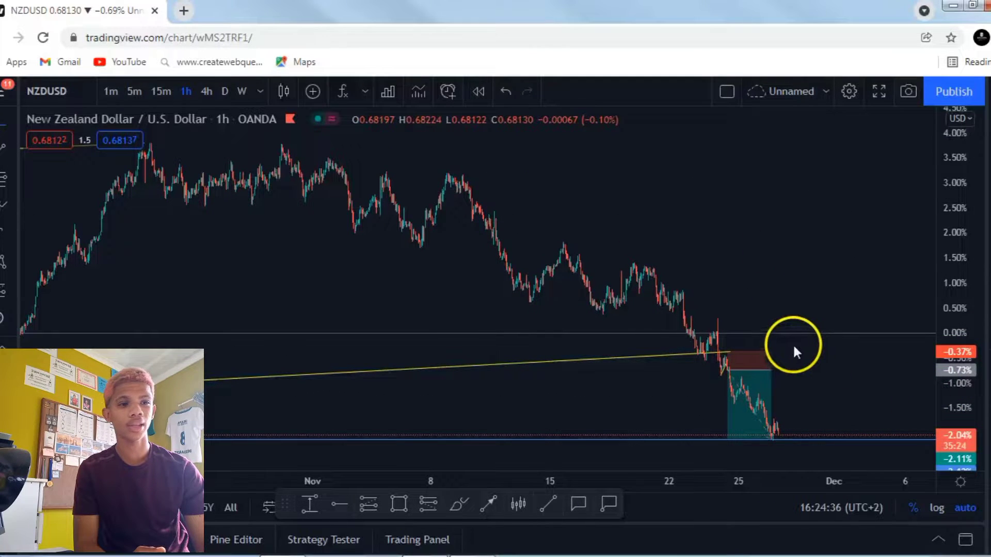
pyautogui.moveTo(738, 277); pyautogui.dragTo(703, 225)
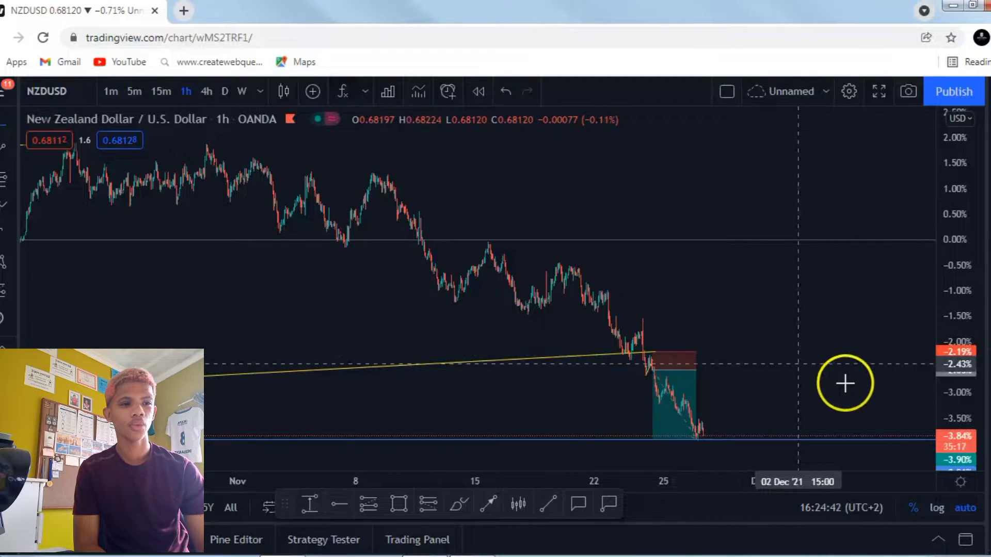
pyautogui.scroll(2, 885, 392)
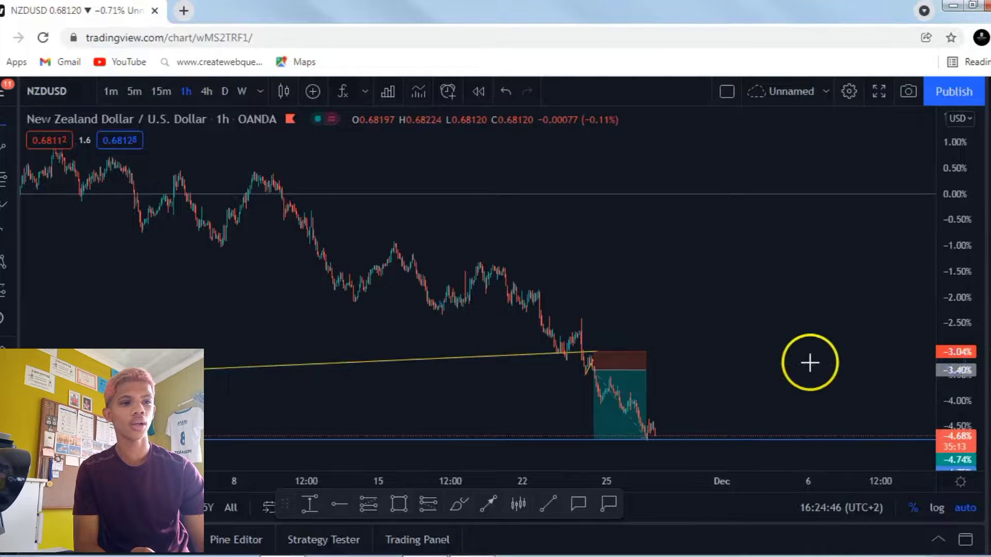
pyautogui.scroll(-1, 808, 363)
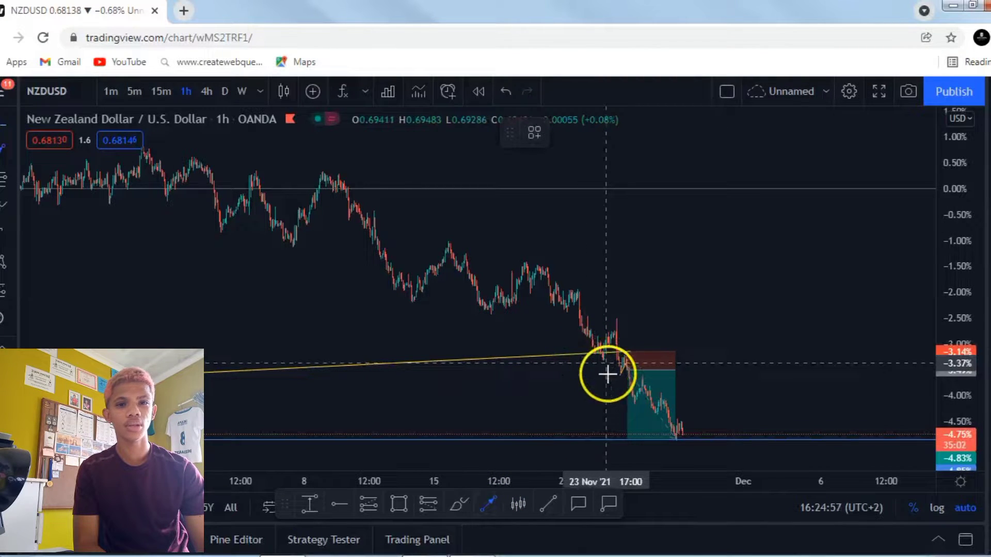
# Draw an arrow from the 23 November low on the yellow trendline, about -3.20%, up to the 24 November swing high, about -2.69%.
pyautogui.click(597, 360)
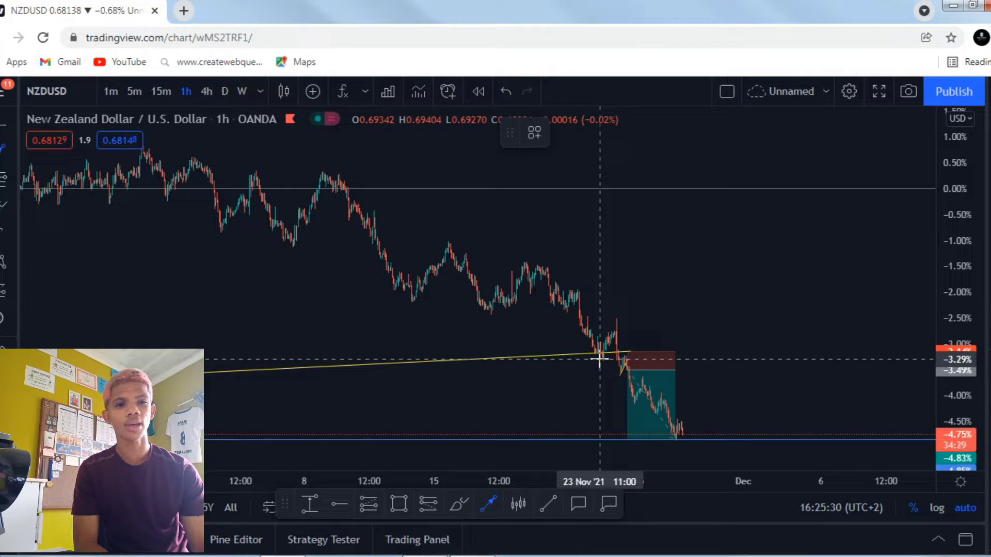
pyautogui.click(599, 358)
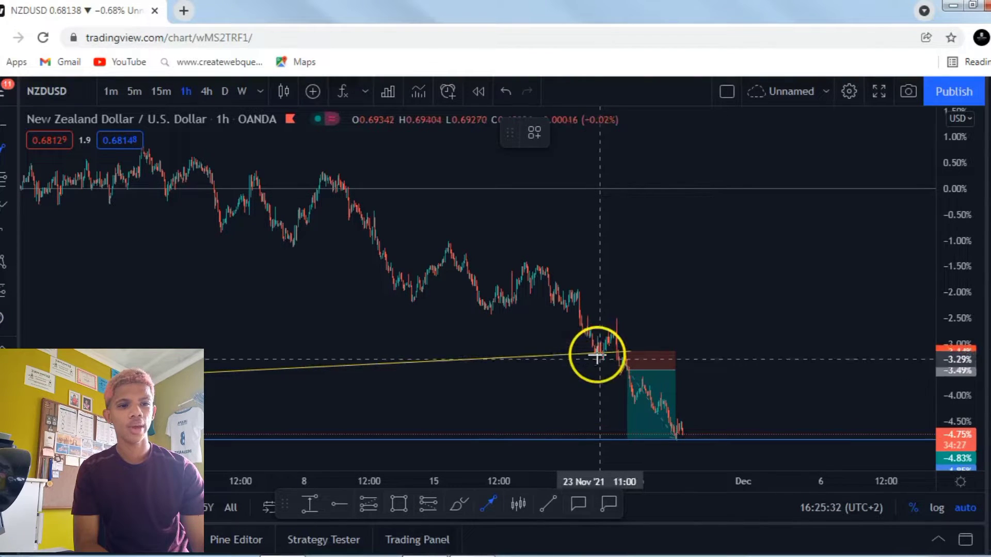
pyautogui.click(613, 328)
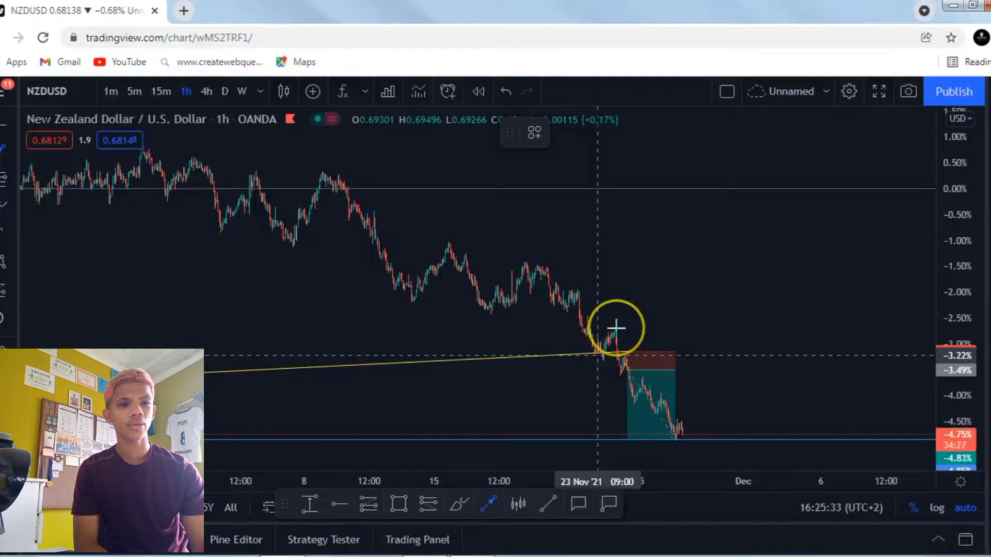
pyautogui.click(616, 328)
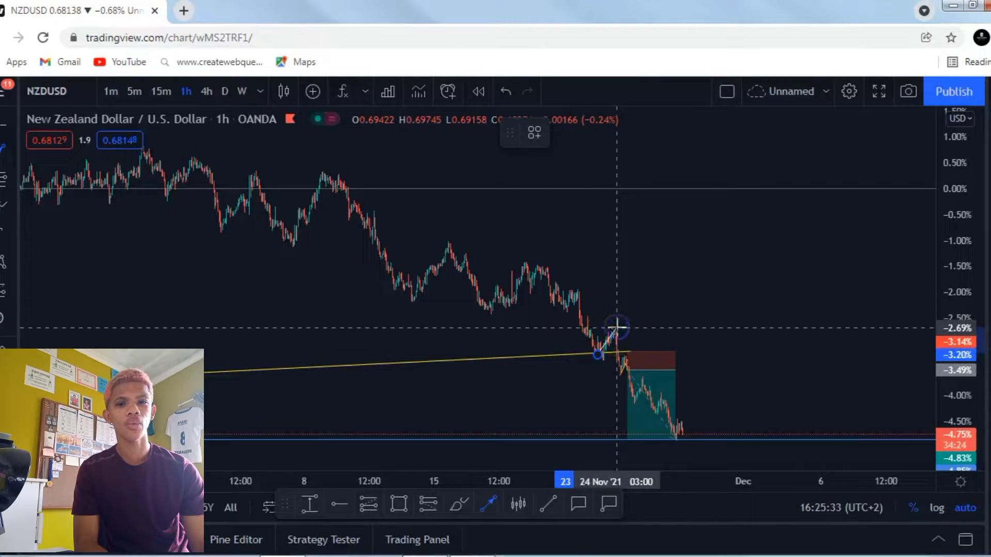
# Draw a second arrow from the 24 November swing high, about -2.61%, down through the yellow trendline to about -3.69%, and deselect it.
pyautogui.click(491, 506)
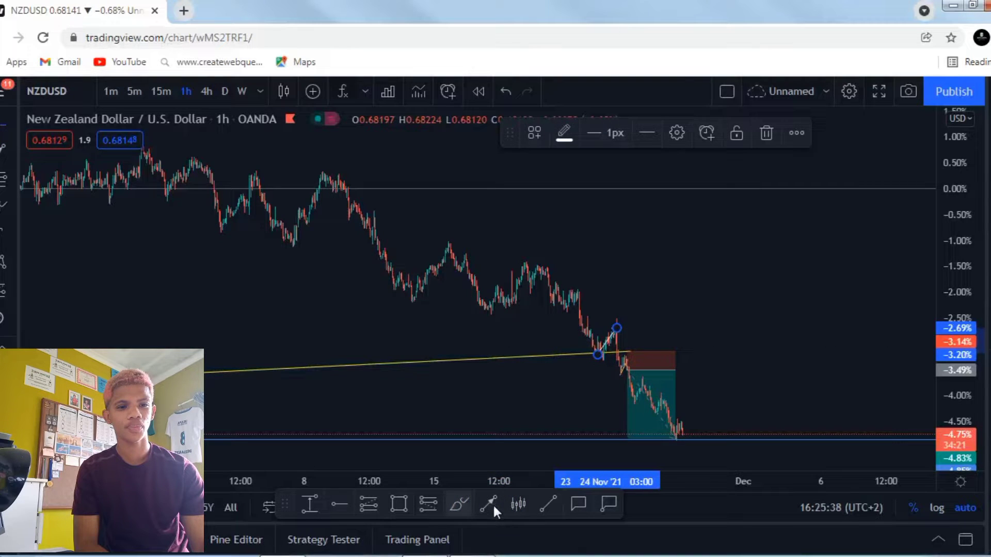
pyautogui.click(489, 503)
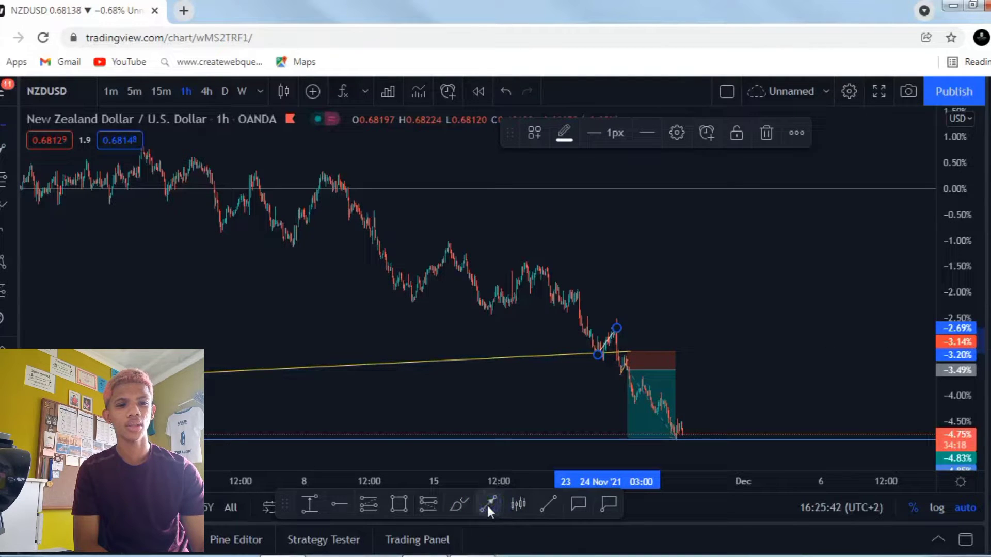
pyautogui.click(488, 504)
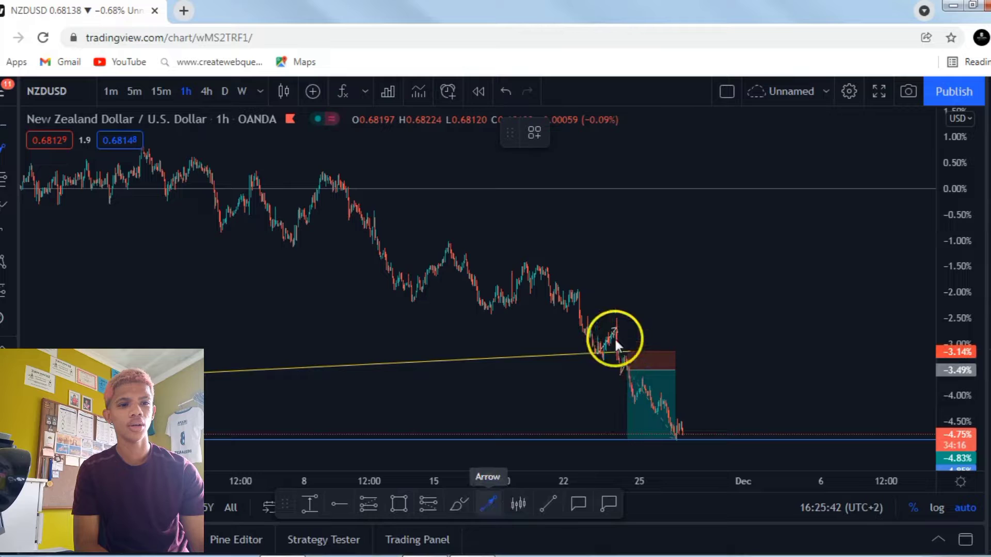
pyautogui.click(614, 323)
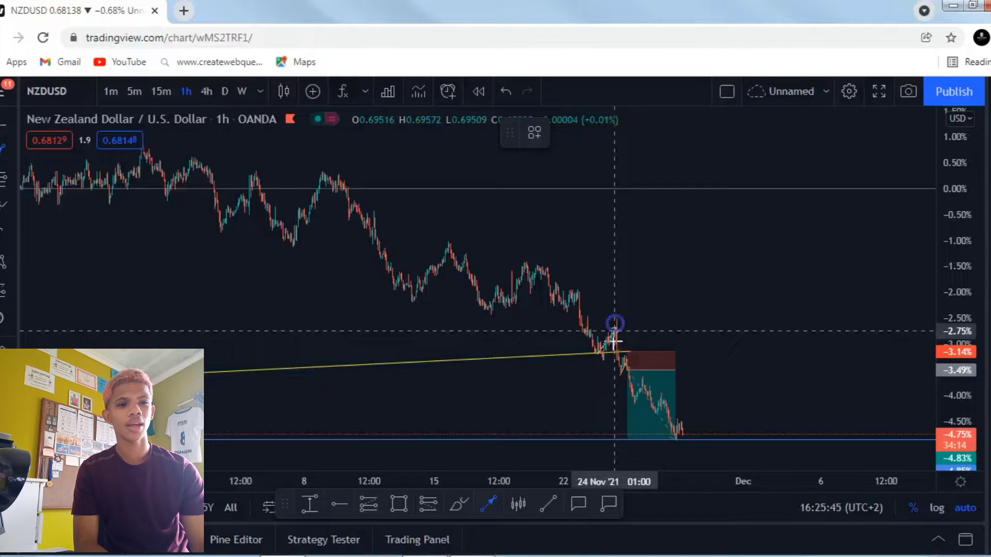
pyautogui.click(613, 376)
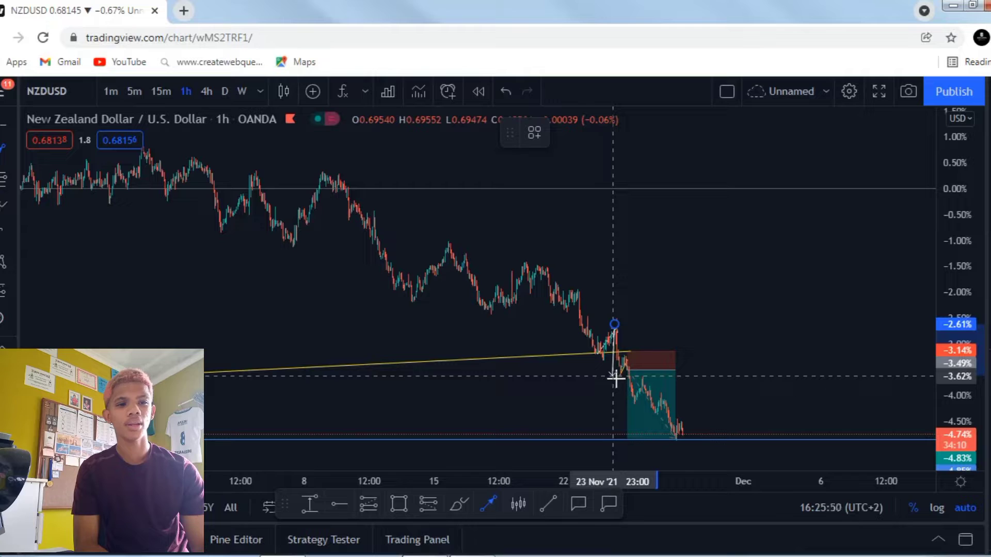
pyautogui.click(615, 380)
pyautogui.click(540, 392)
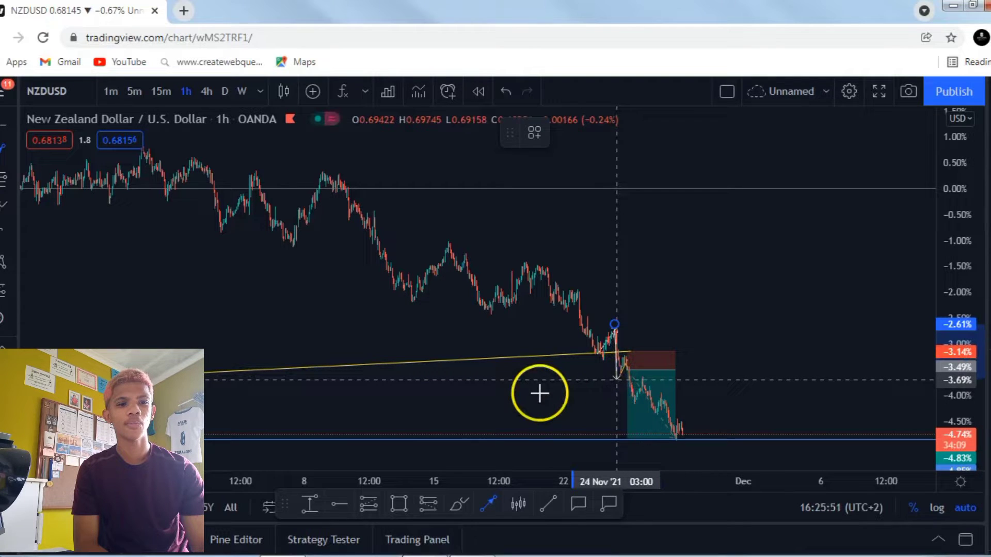
pyautogui.click(575, 382)
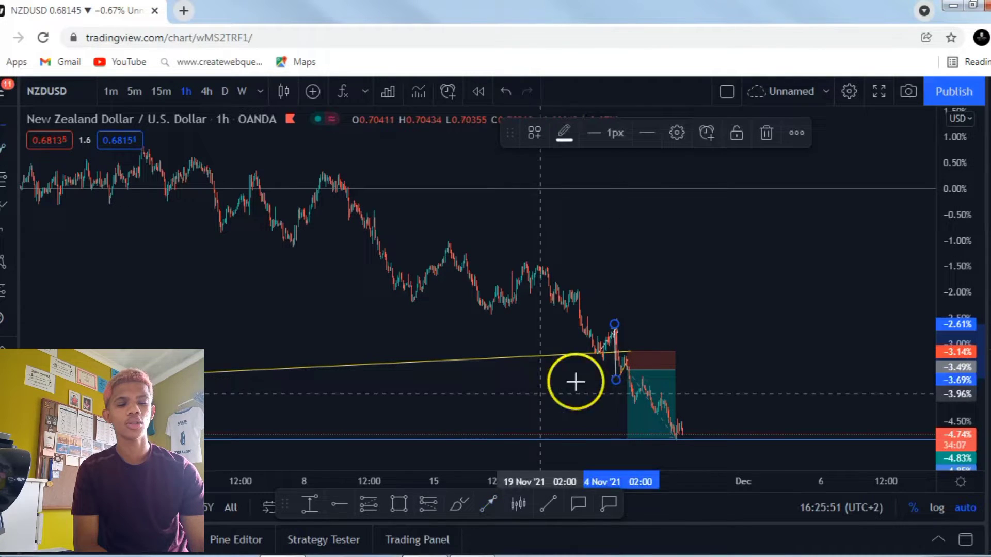
pyautogui.click(686, 333)
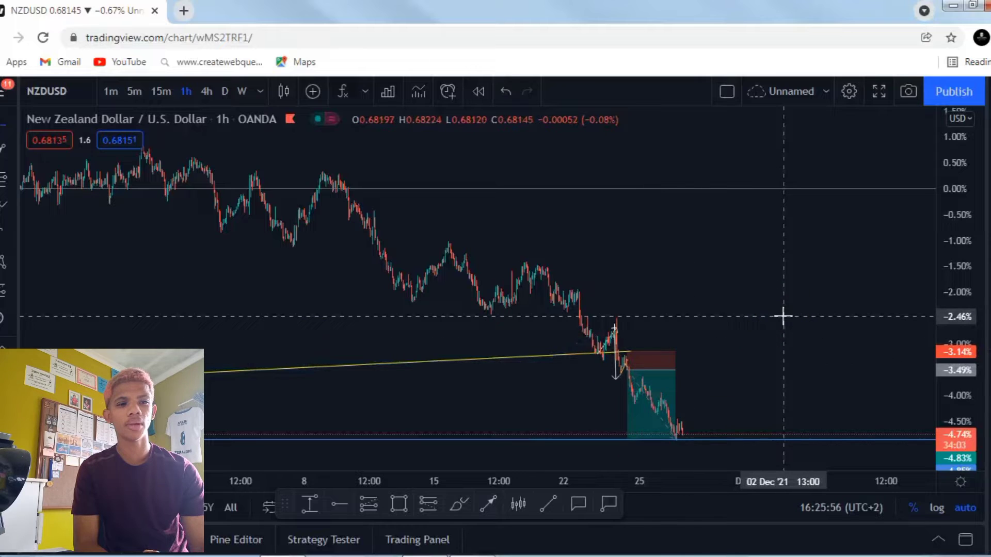
# Examine the two arrows at the trendline break and the short position's move down to its target.
pyautogui.scroll(3, 783, 316)
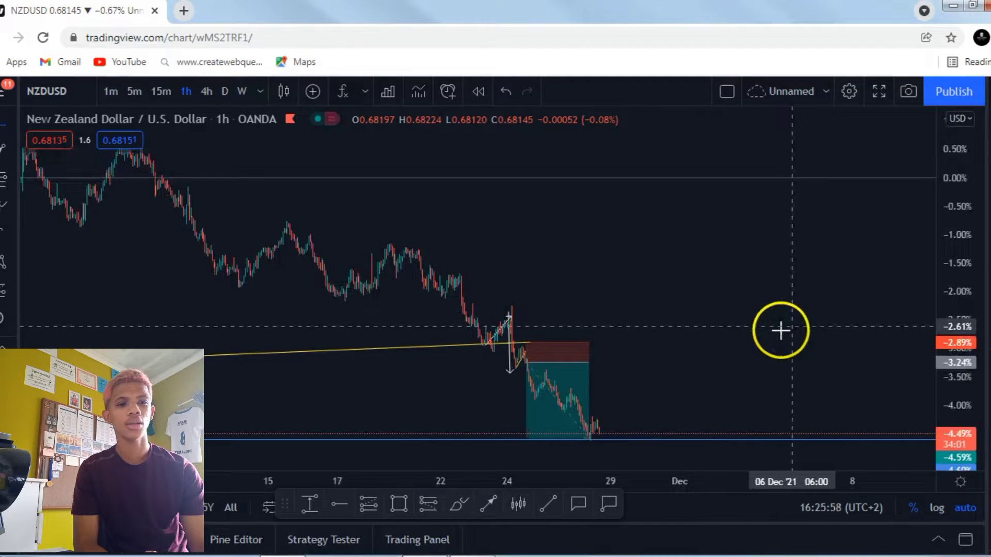
pyautogui.scroll(2, 766, 332)
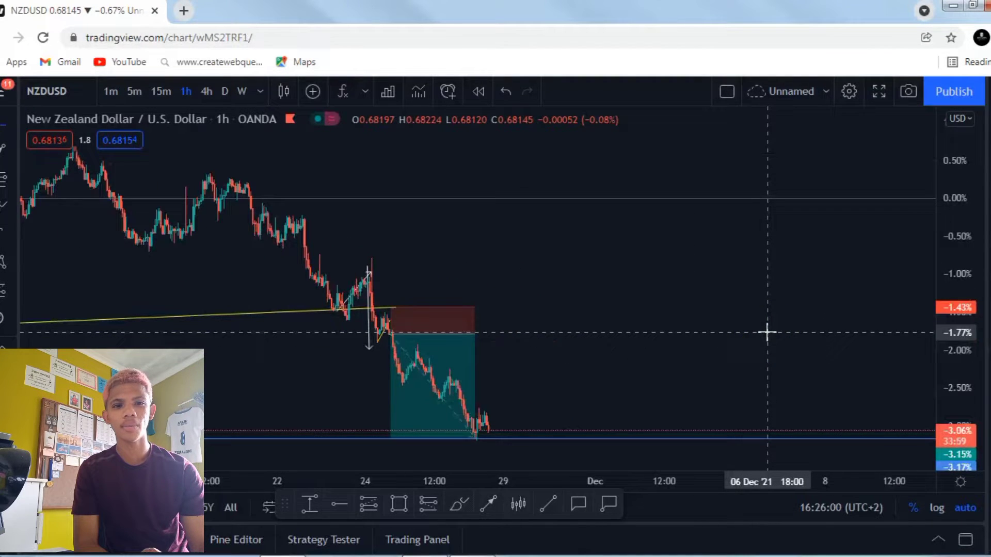
pyautogui.scroll(-3, 753, 335)
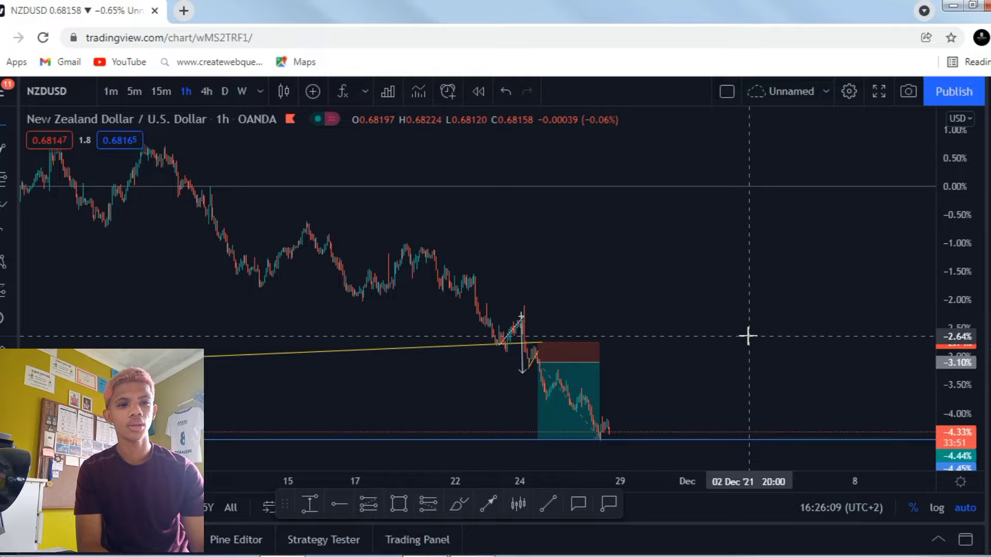
pyautogui.scroll(-1, 747, 336)
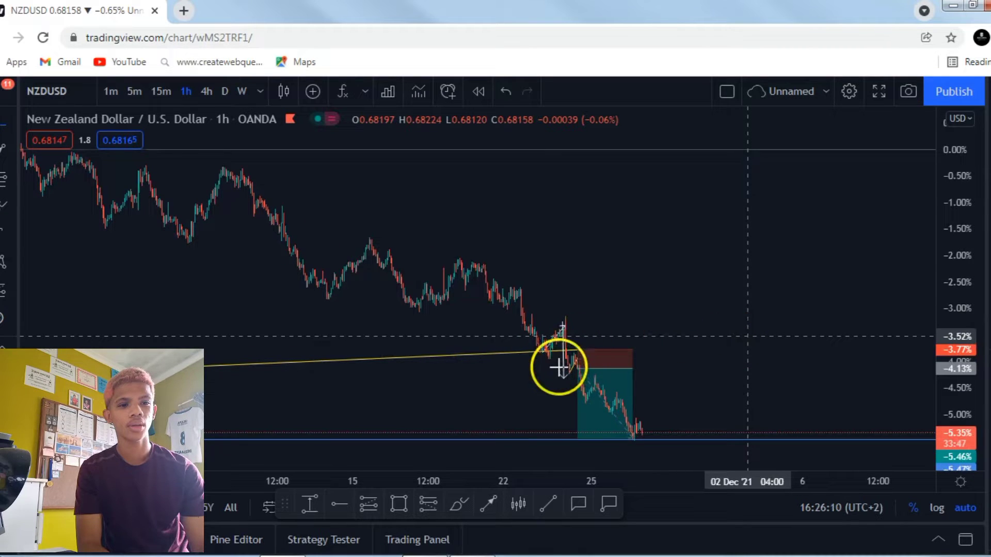
pyautogui.scroll(-1, 570, 373)
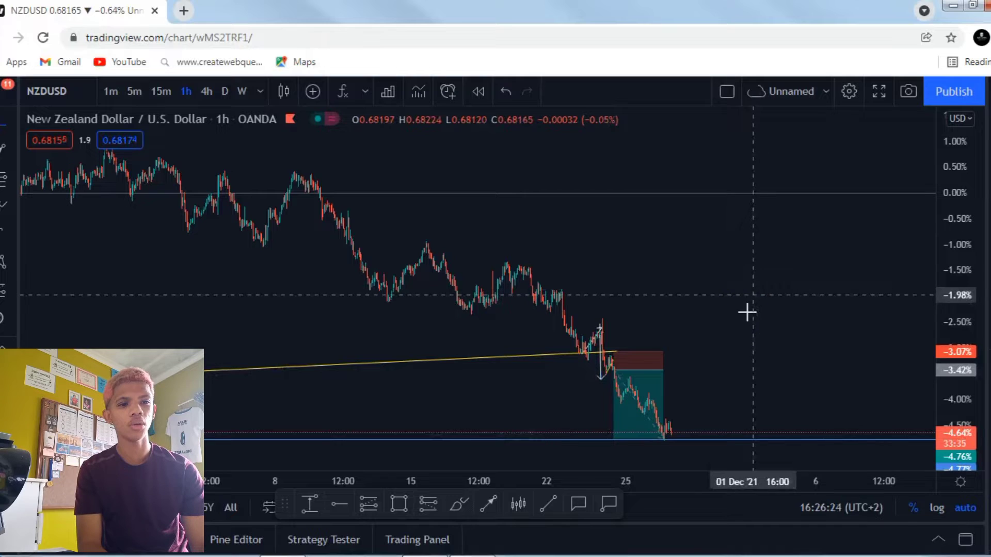
pyautogui.scroll(1, 747, 312)
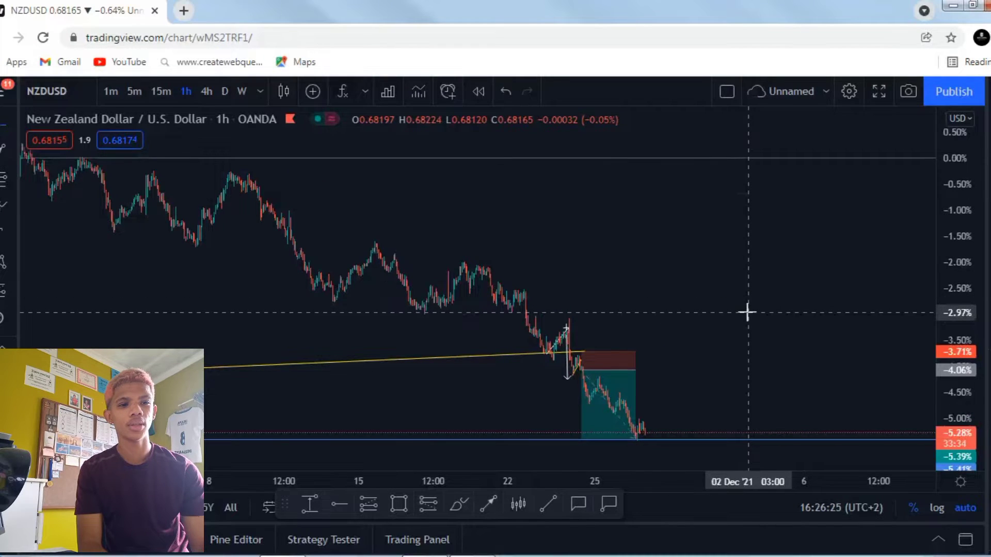
pyautogui.scroll(1, 747, 312)
pyautogui.scroll(1, 747, 313)
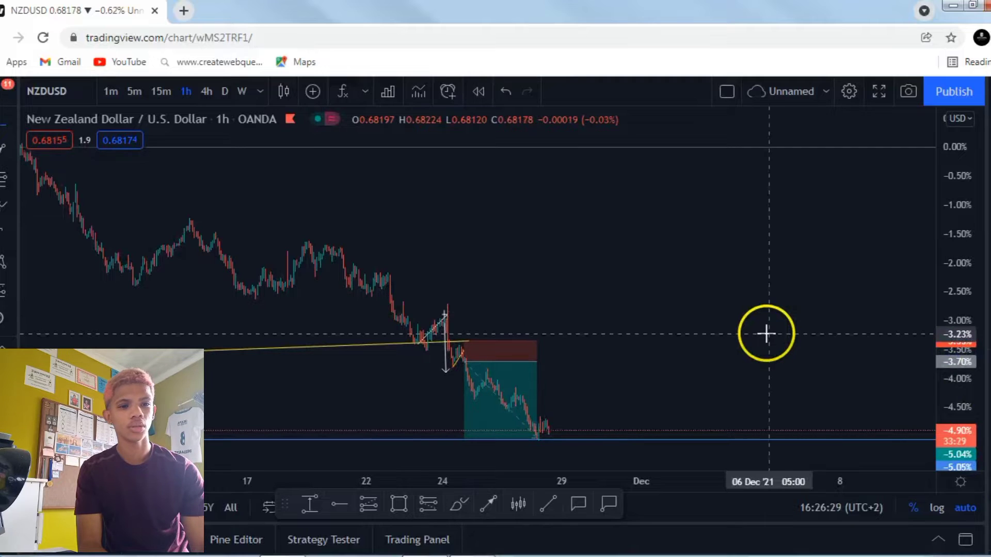
pyautogui.scroll(1, 645, 313)
pyautogui.scroll(2, 496, 263)
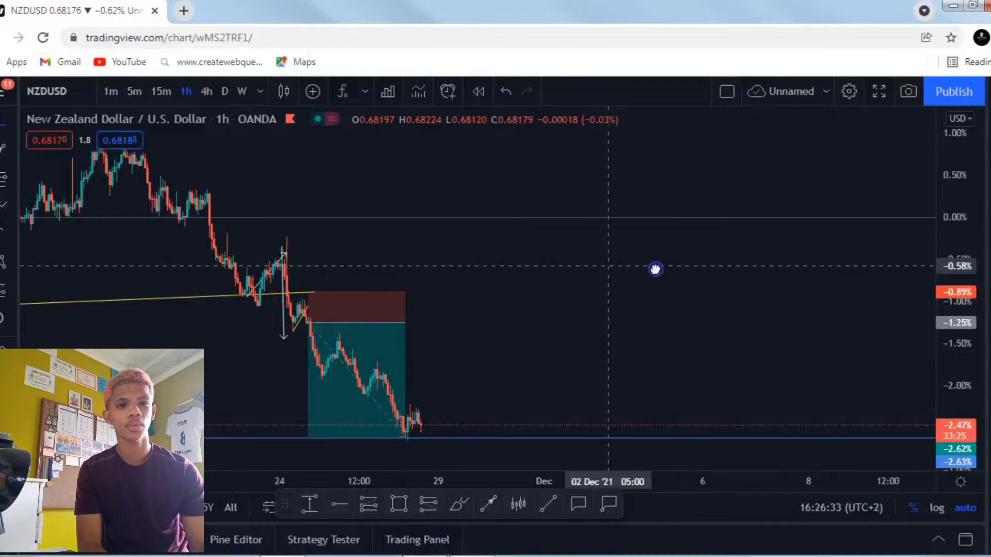
pyautogui.moveTo(654, 270); pyautogui.dragTo(767, 261)
pyautogui.moveTo(676, 267); pyautogui.dragTo(843, 229)
pyautogui.scroll(-1, 787, 325)
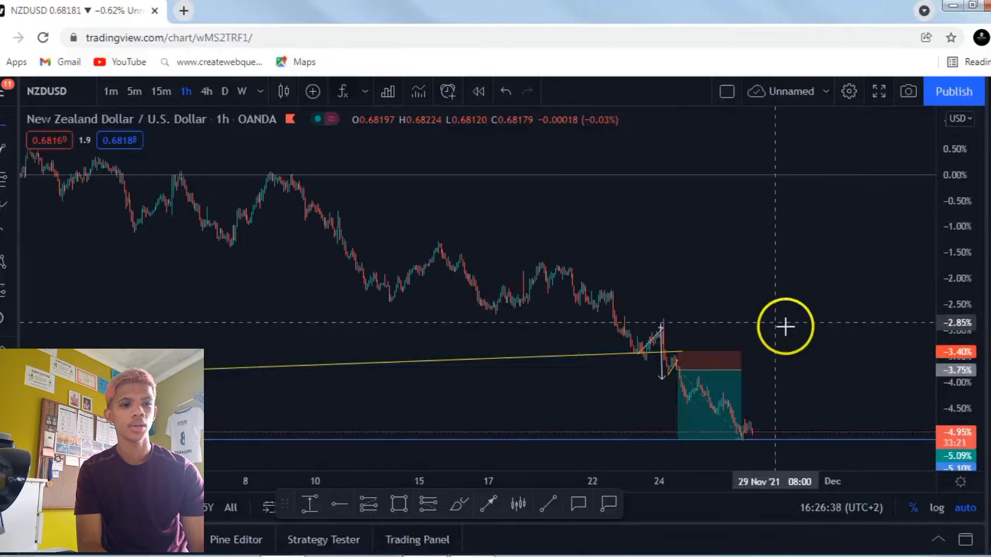
pyautogui.scroll(-1, 790, 353)
pyautogui.scroll(3, 790, 353)
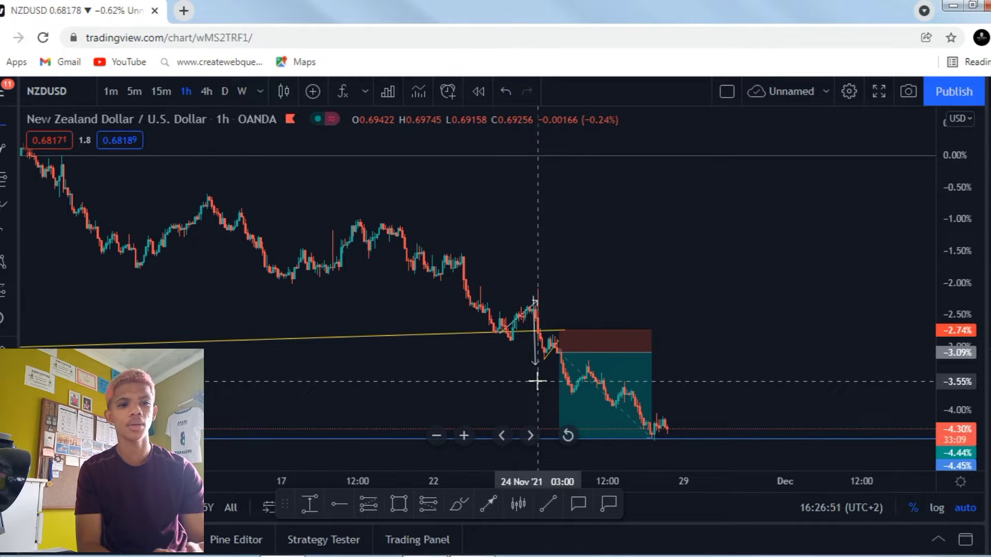
pyautogui.scroll(-3, 537, 381)
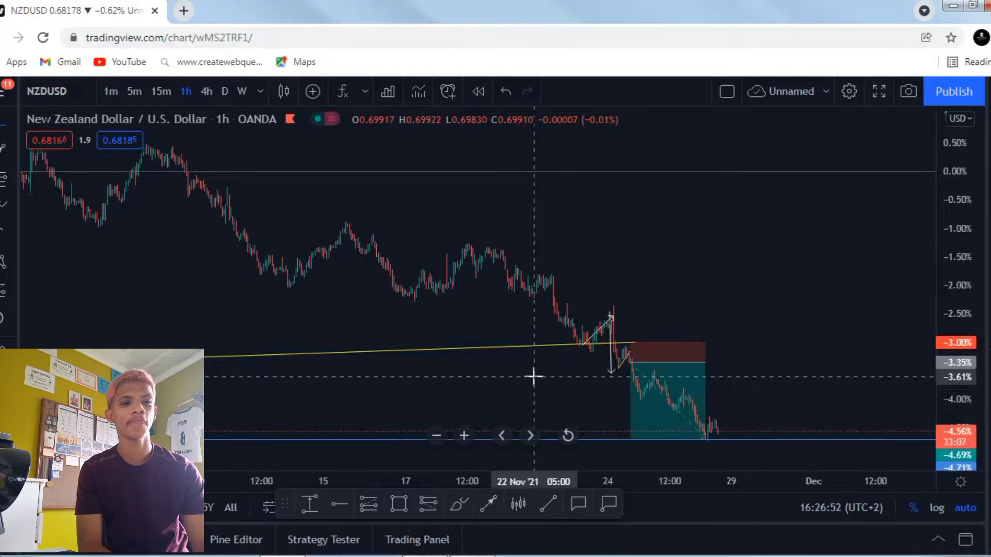
pyautogui.scroll(-4, 533, 377)
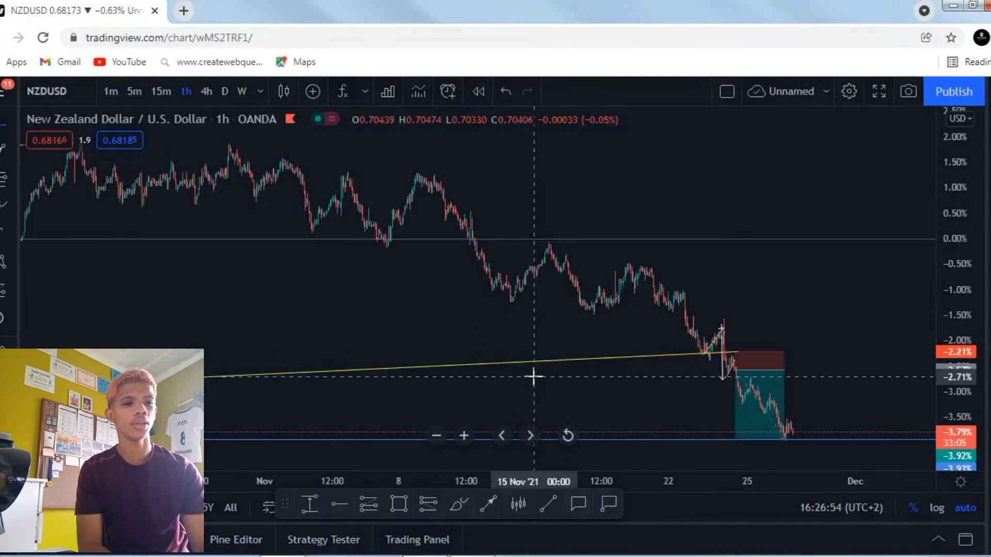
# Examine the full NZDUSD channel between the two yellow trendlines from August to late November, including the short position at the lower trendline break.
pyautogui.click(587, 380)
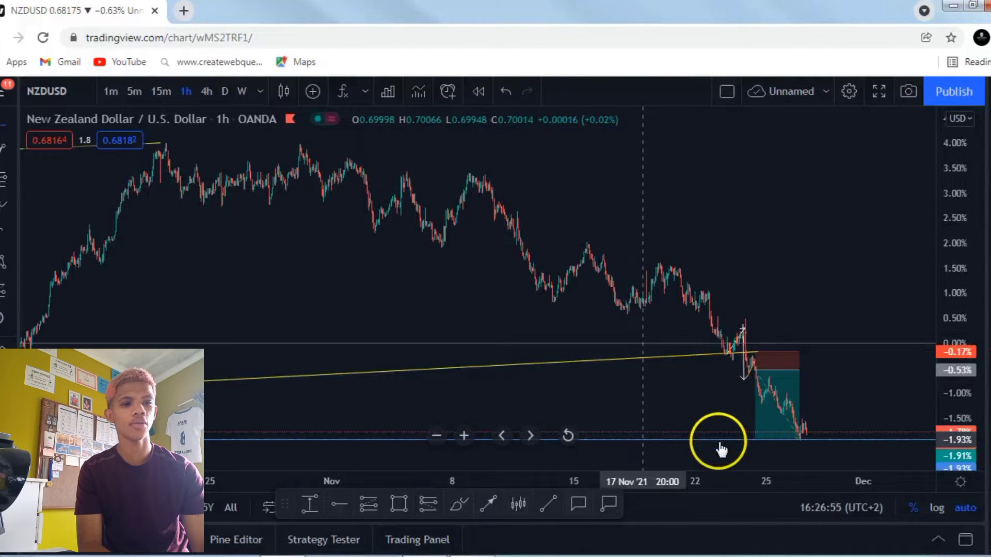
pyautogui.moveTo(713, 449); pyautogui.dragTo(694, 448)
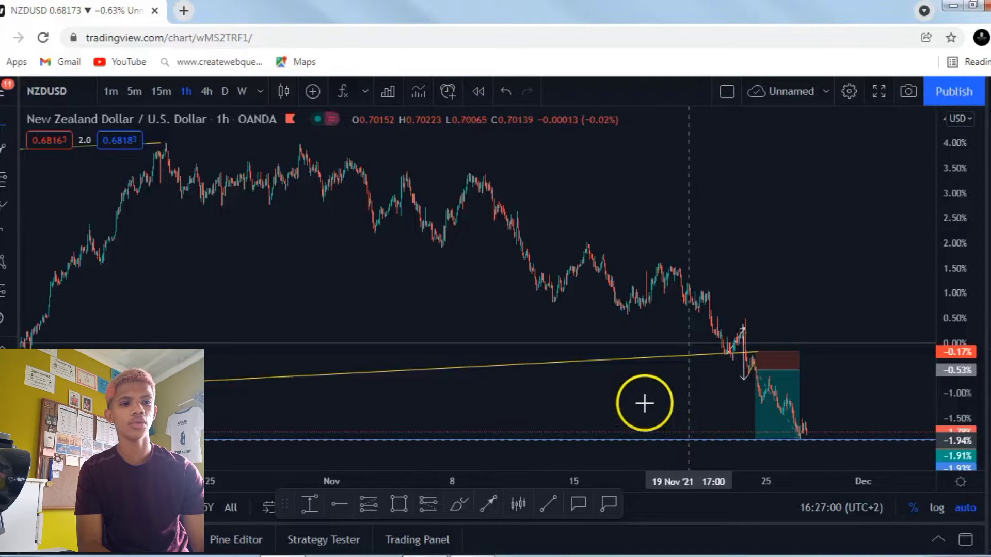
pyautogui.scroll(-1, 642, 401)
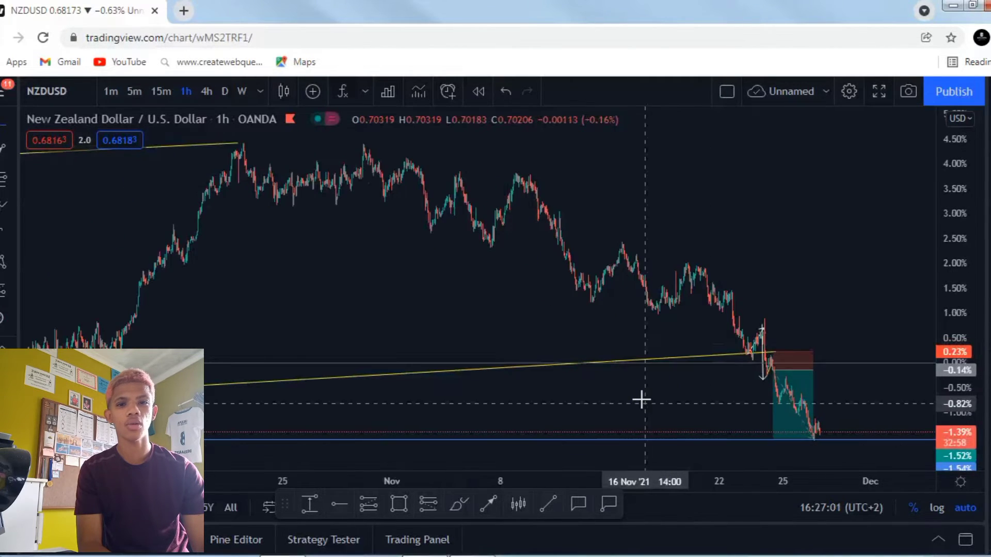
pyautogui.scroll(-1, 641, 400)
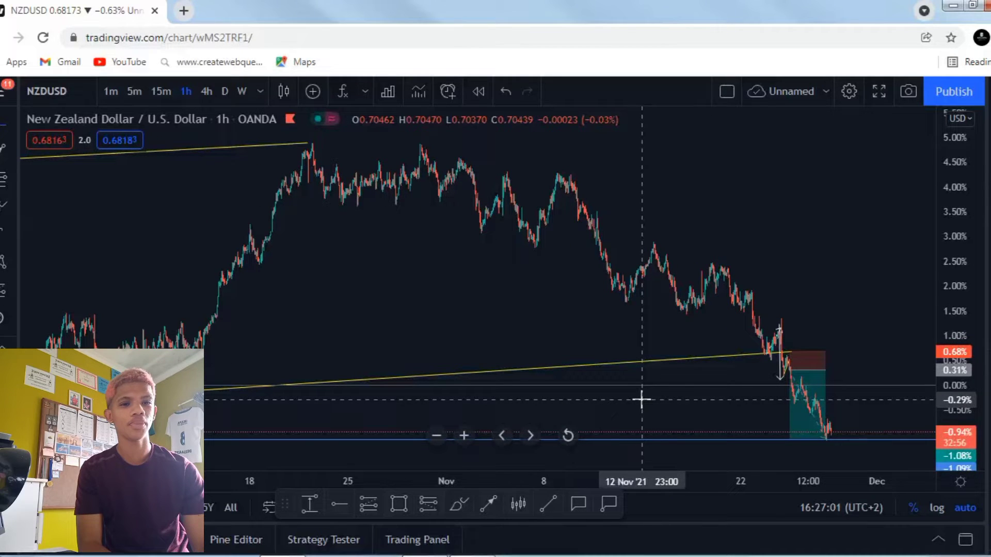
pyautogui.scroll(-2, 642, 400)
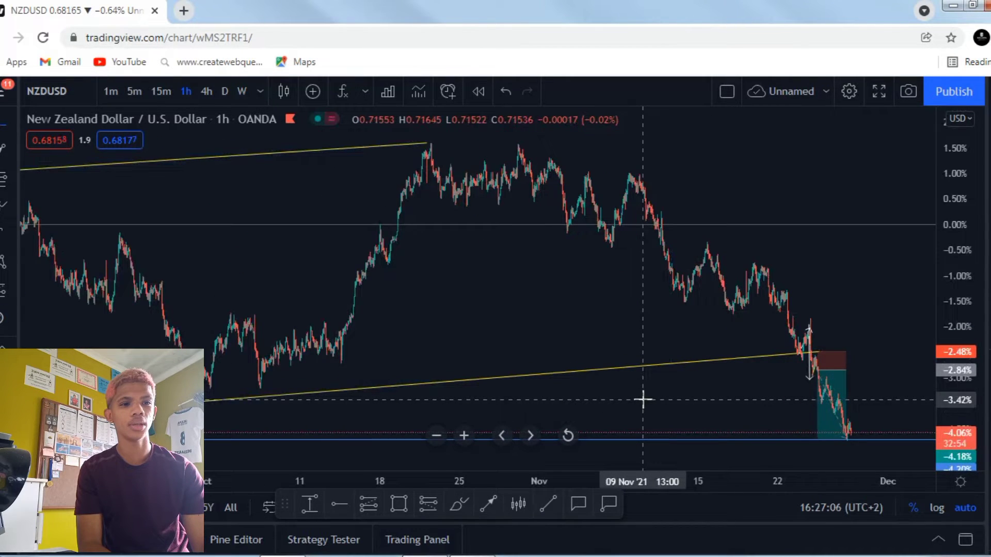
pyautogui.scroll(-4, 643, 400)
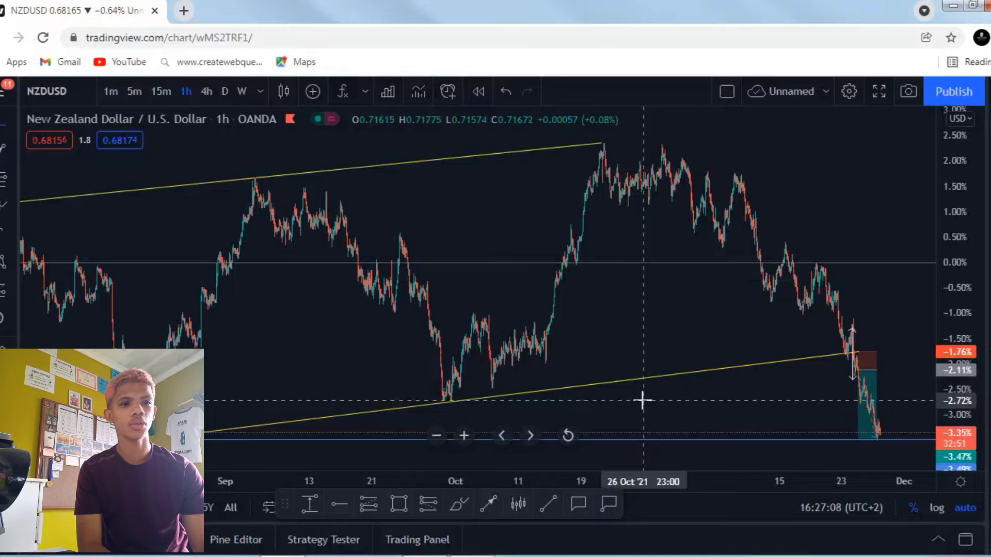
pyautogui.scroll(-2, 642, 400)
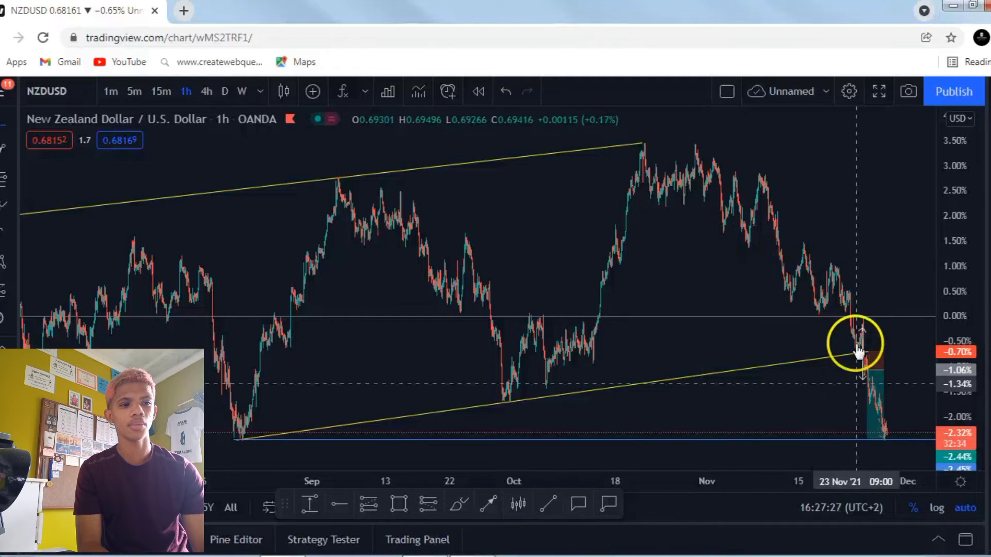
pyautogui.moveTo(884, 420)
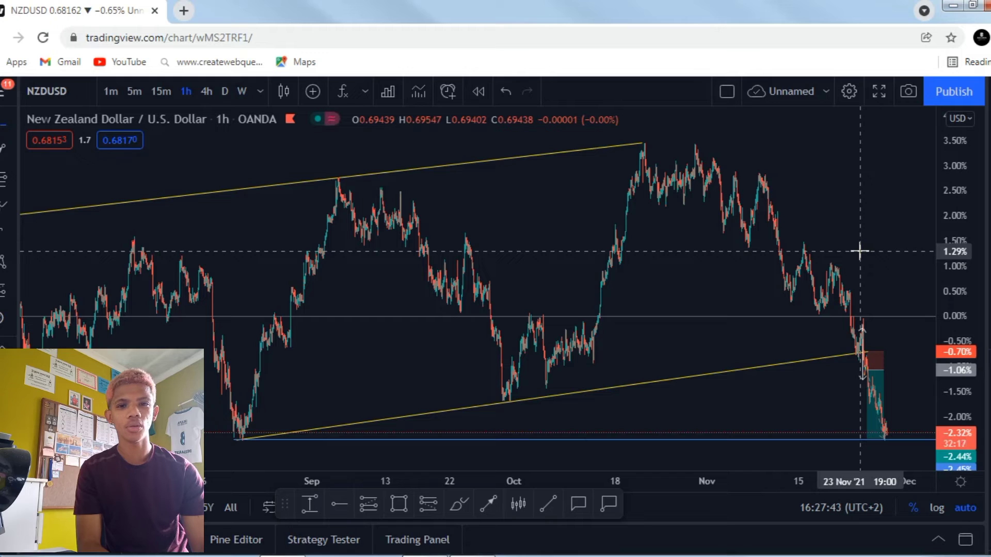
pyautogui.scroll(1, 859, 251)
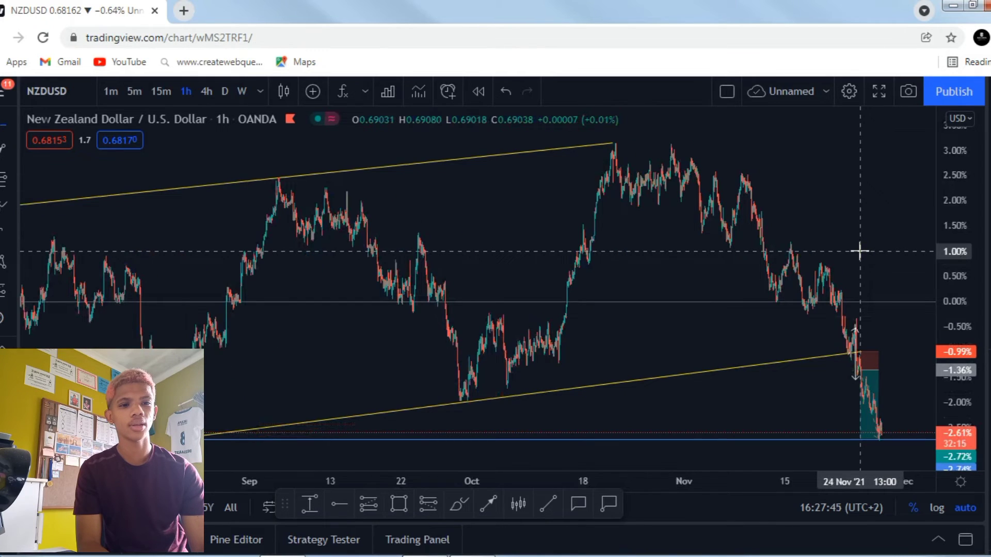
pyautogui.scroll(1, 860, 251)
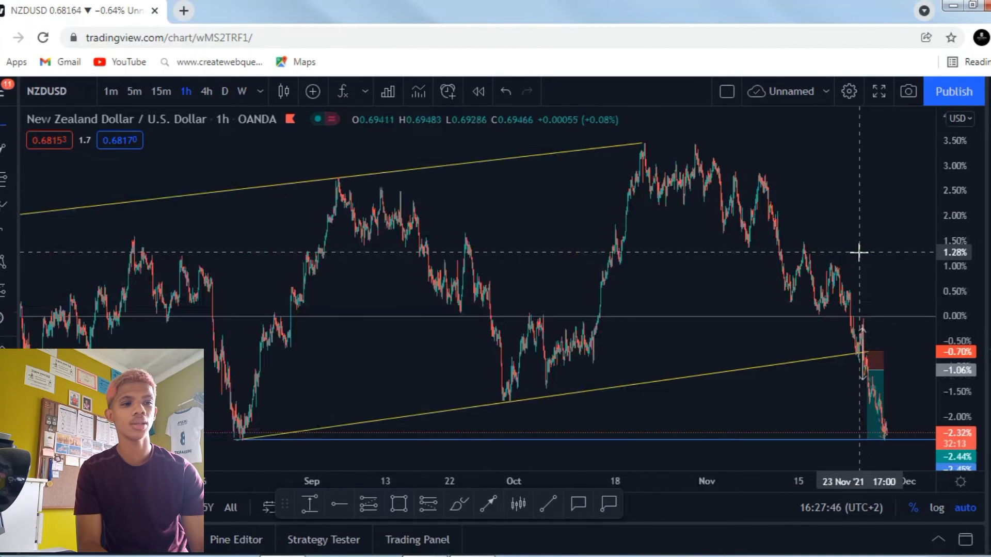